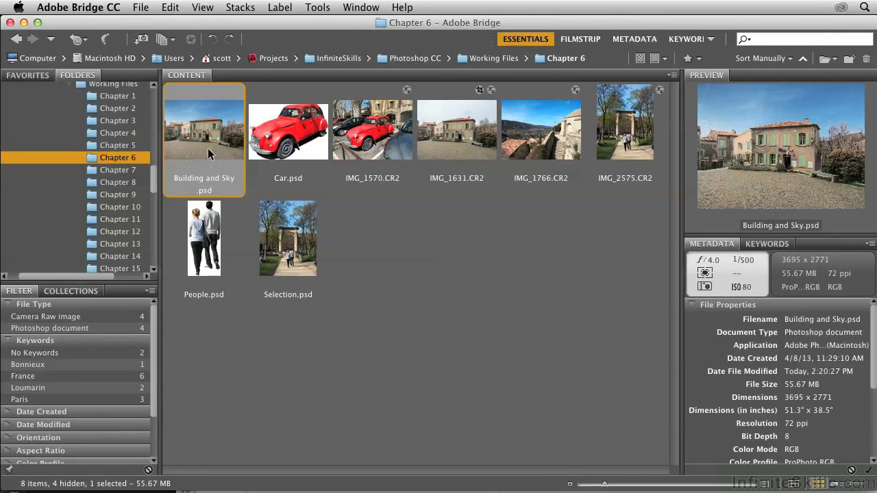
# Open Building and Sky.psd, Car.psd and People.psd together in Photoshop
pyautogui.keyDown('super'); pyautogui.click(284, 148); pyautogui.keyUp('super')
pyautogui.keyDown('super'); pyautogui.click(210, 221); pyautogui.keyUp('super')
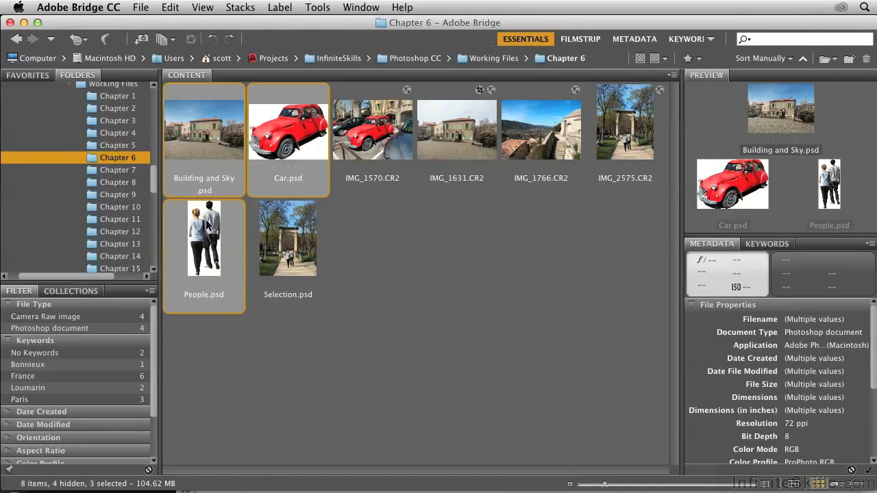
pyautogui.doubleClick(207, 224)
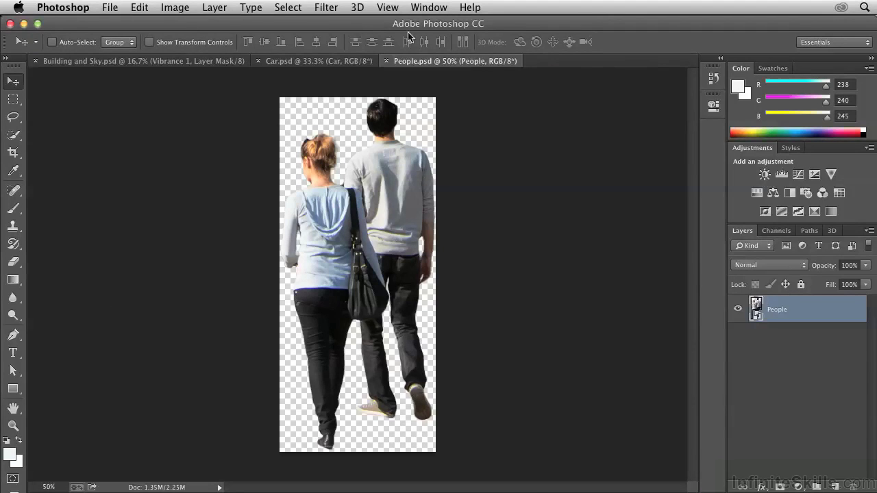
# Float all open documents in separate windows
pyautogui.click(422, 12)
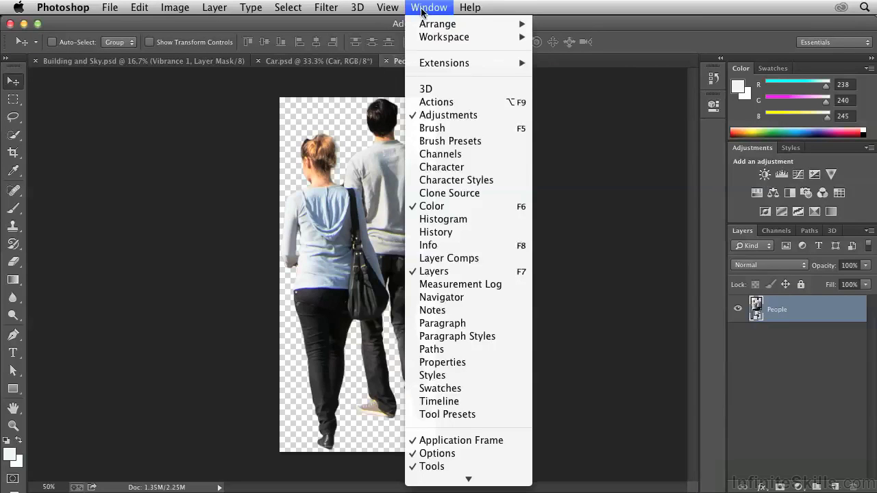
pyautogui.moveTo(423, 29)
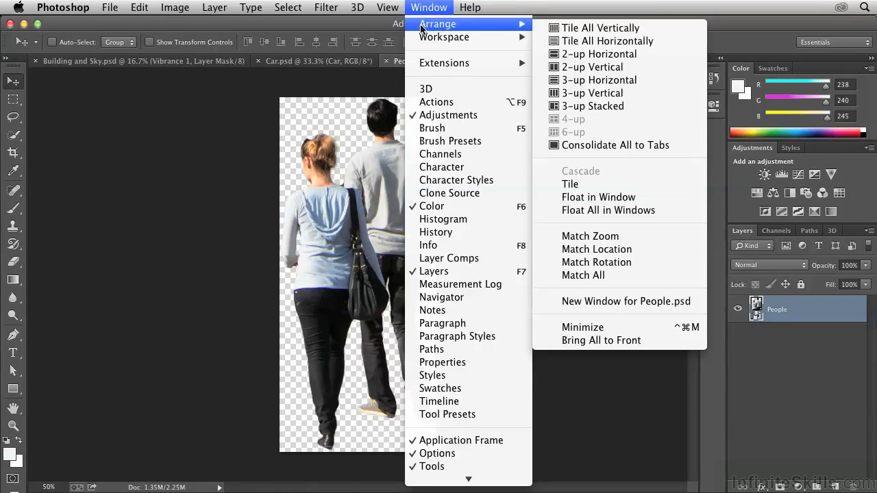
pyautogui.click(589, 211)
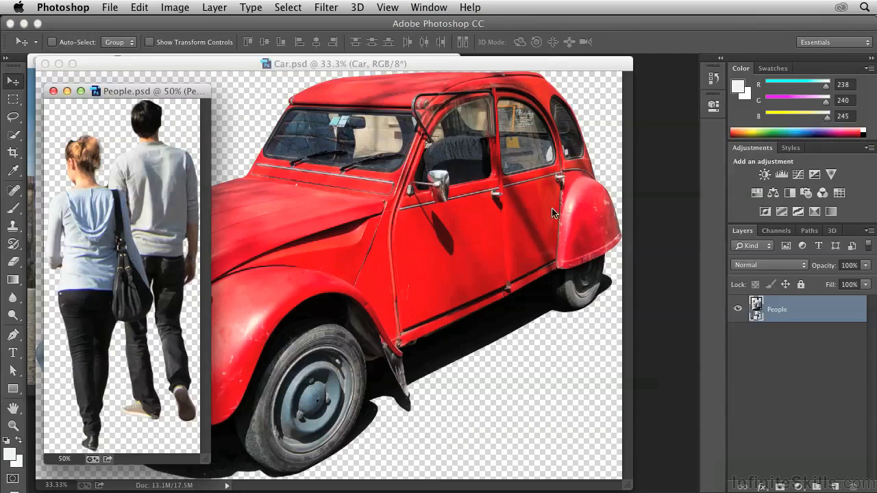
# Move the People.psd window clear of the building image, and zoom Car.psd out to 12.5% and place its window beside the building image
pyautogui.moveTo(170, 96); pyautogui.dragTo(640, 103)
pyautogui.click(538, 72)
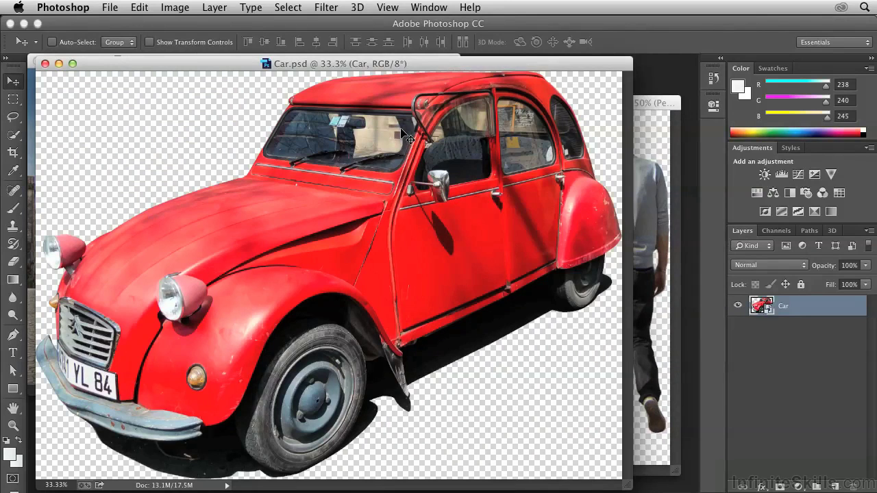
pyautogui.press('super+minus')
pyautogui.press('super+minus')
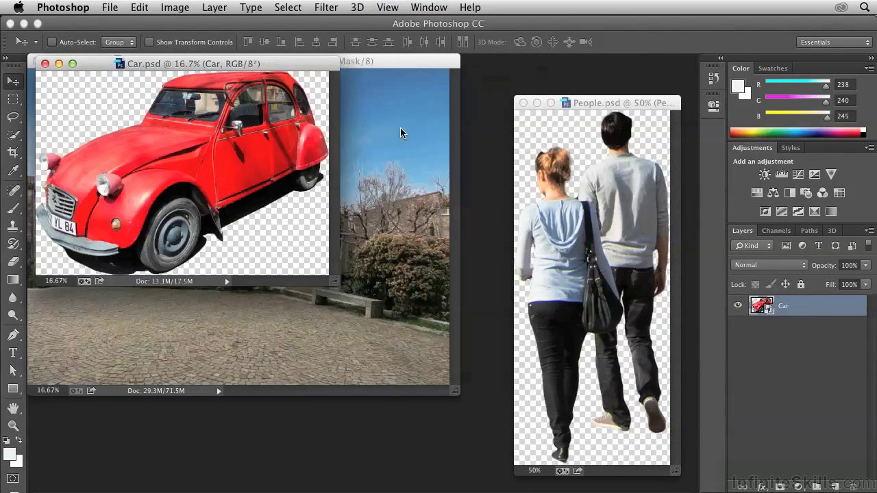
pyautogui.press('super+minus')
pyautogui.moveTo(162, 63); pyautogui.dragTo(591, 286)
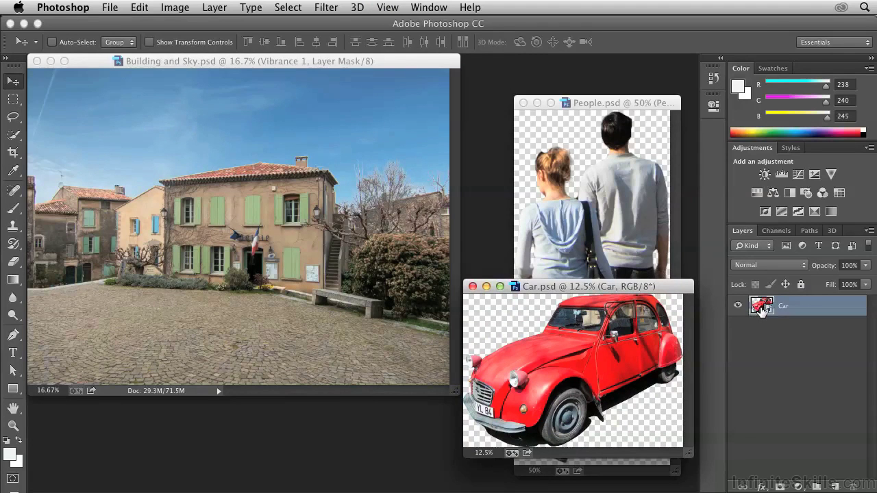
# Copy the Car layer into Building and Sky.psd above Vibrance 1 and release it from the clipping mask
pyautogui.moveTo(760, 309); pyautogui.dragTo(263, 263)
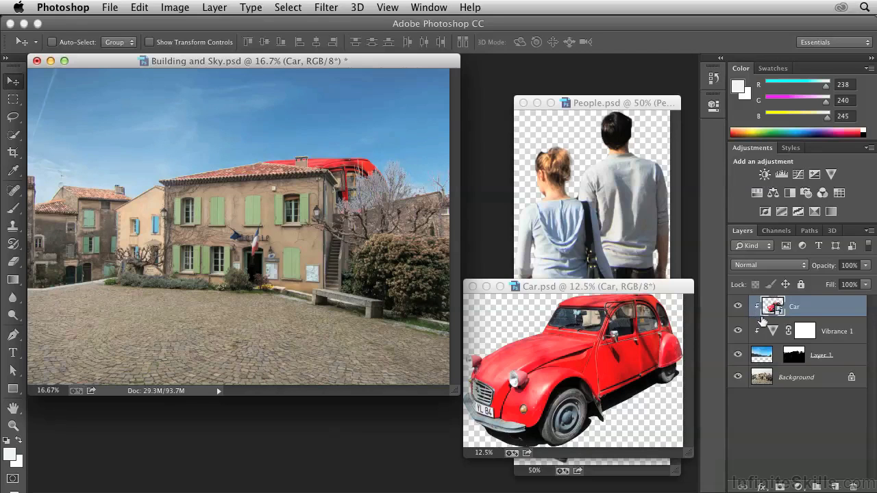
pyautogui.moveTo(771, 314); pyautogui.dragTo(782, 313)
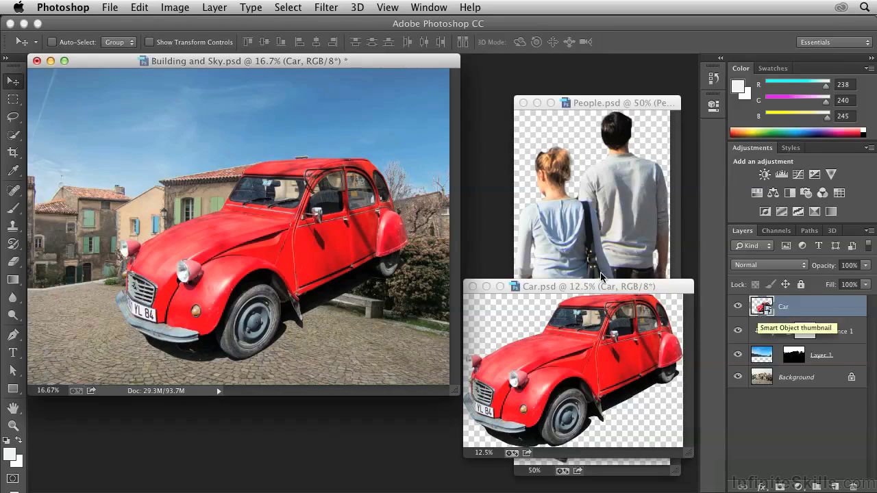
# Move the car to the left side of the square and scale it down to about 50.7%
pyautogui.moveTo(329, 247); pyautogui.dragTo(243, 252)
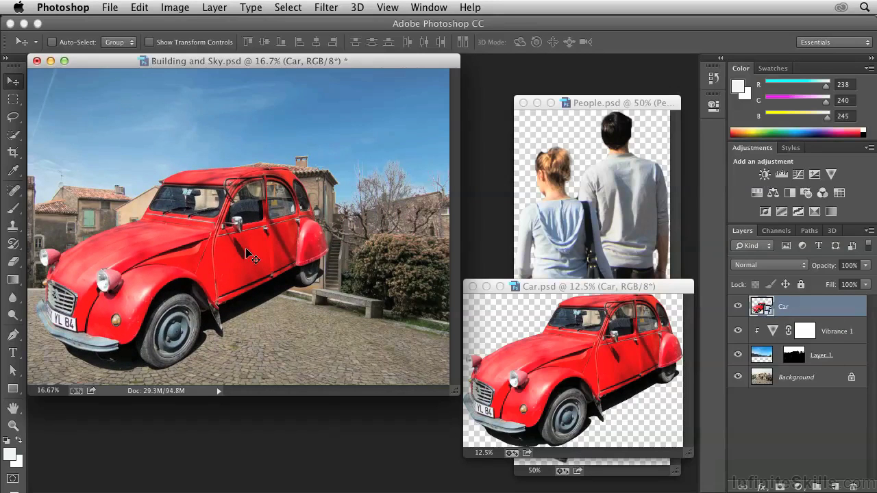
pyautogui.press('super+t')
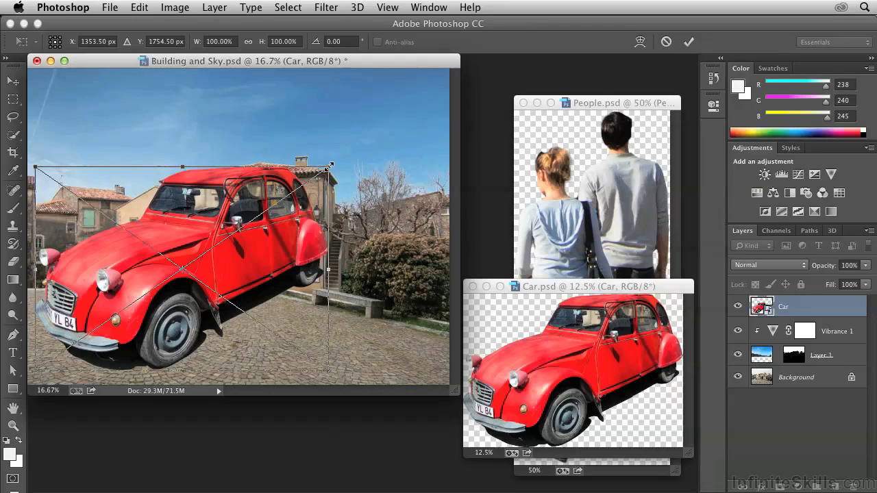
pyautogui.moveTo(330, 167); pyautogui.dragTo(181, 261)
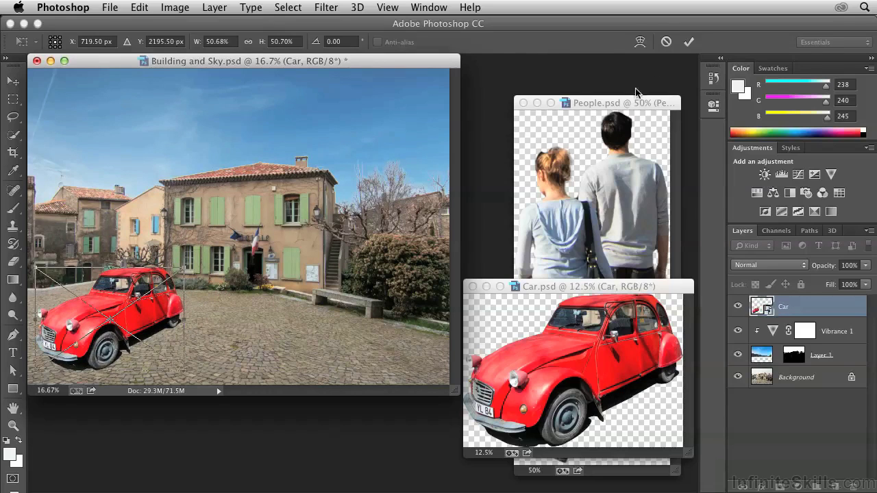
pyautogui.click(689, 41)
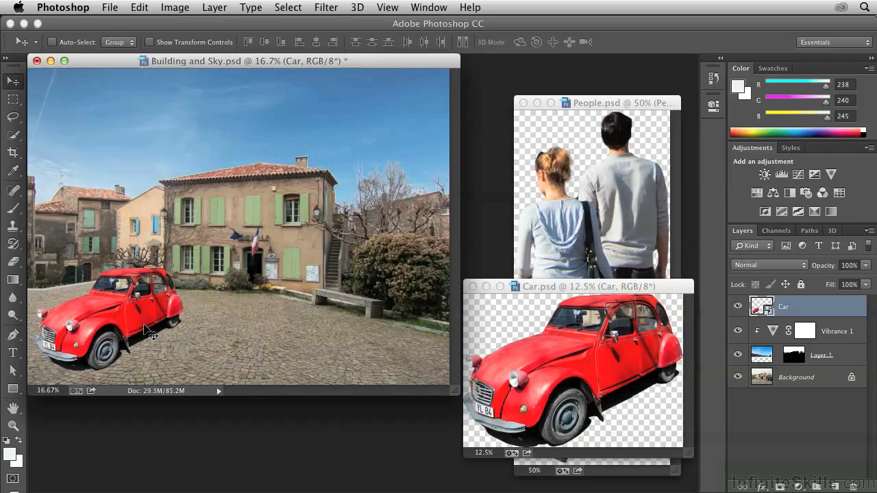
# Convert the Car layer to a 3D postcard mesh without switching to the 3D workspace
pyautogui.click(359, 8)
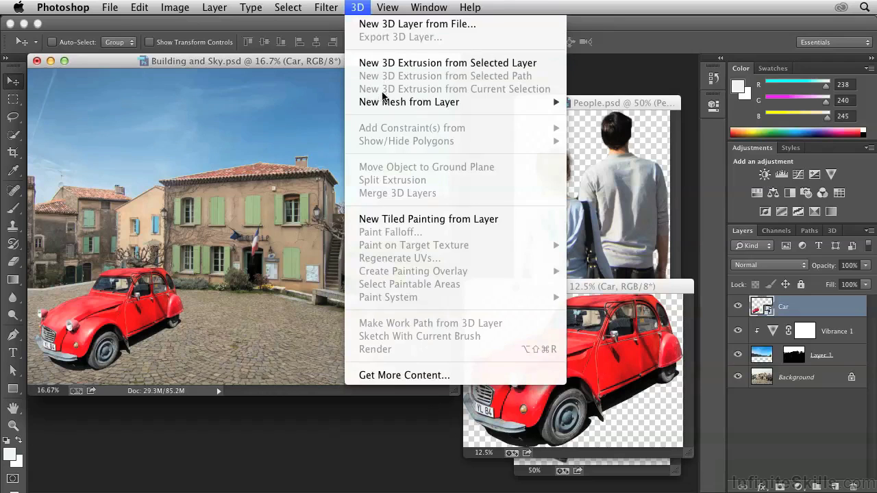
pyautogui.moveTo(385, 104)
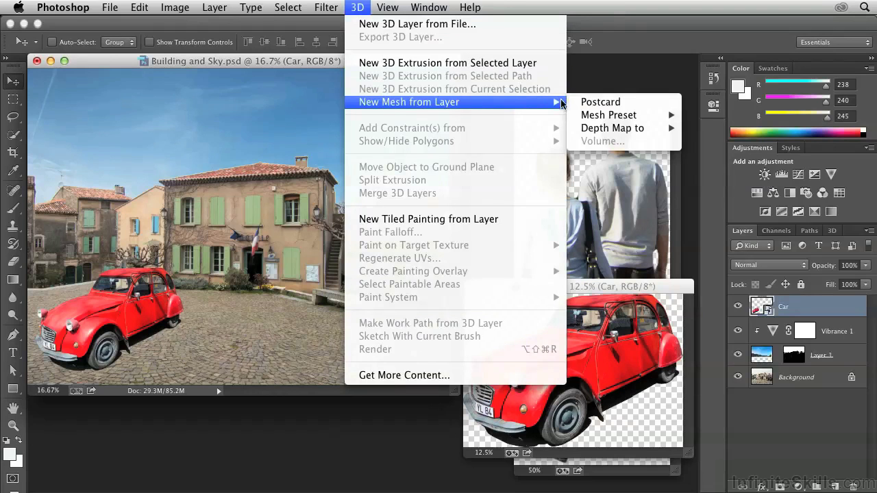
pyautogui.click(587, 103)
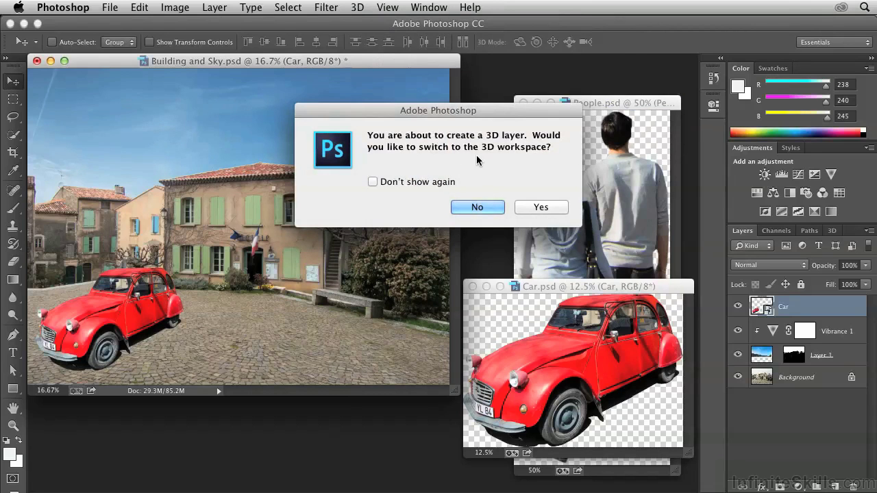
pyautogui.click(479, 206)
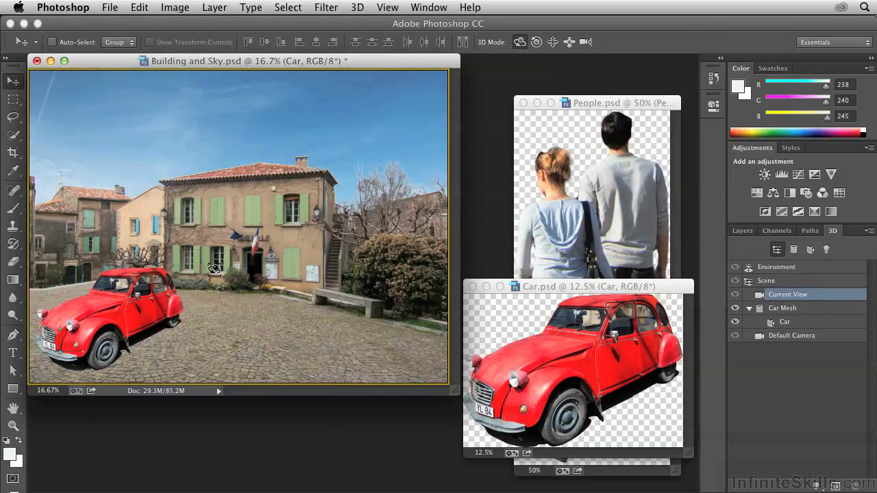
# Slide the 3D car slightly farther back in the scene and shift it down and left on the cobblestones
pyautogui.moveTo(168, 250)
pyautogui.mouseDown()
pyautogui.moveTo(163, 241)
pyautogui.moveTo(170, 266)
pyautogui.moveTo(163, 246)
pyautogui.mouseUp()
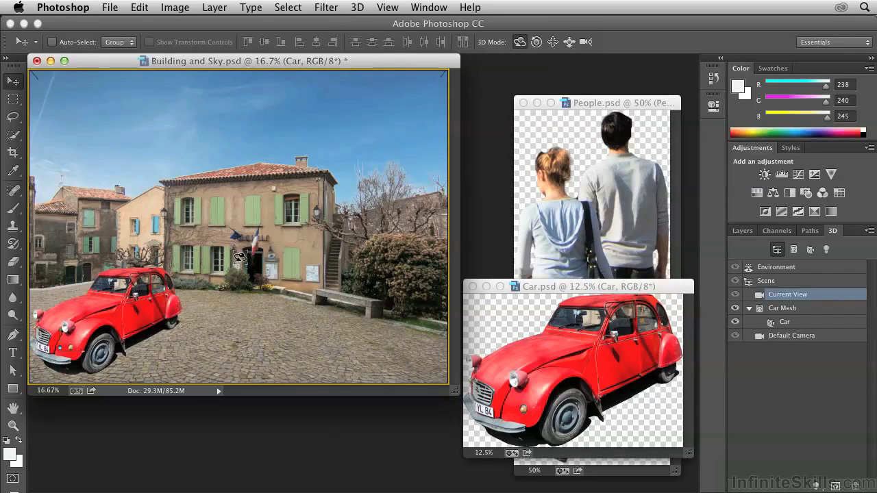
pyautogui.click(568, 45)
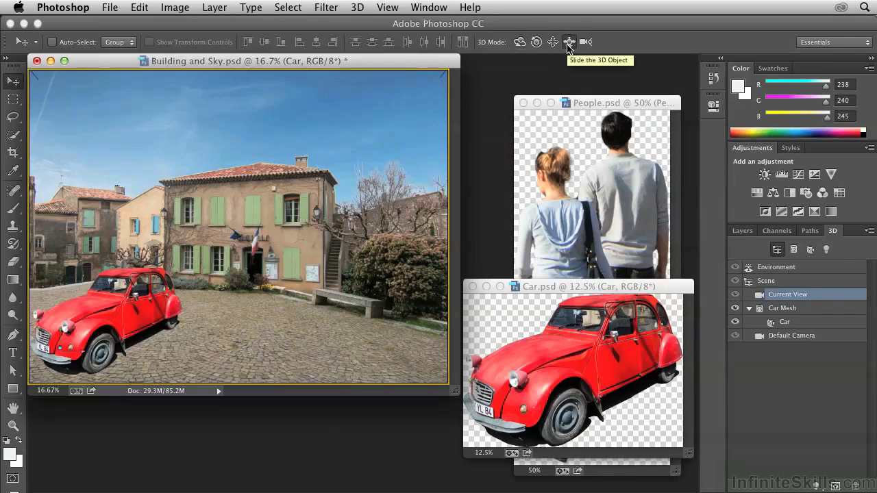
pyautogui.moveTo(221, 263); pyautogui.dragTo(215, 211)
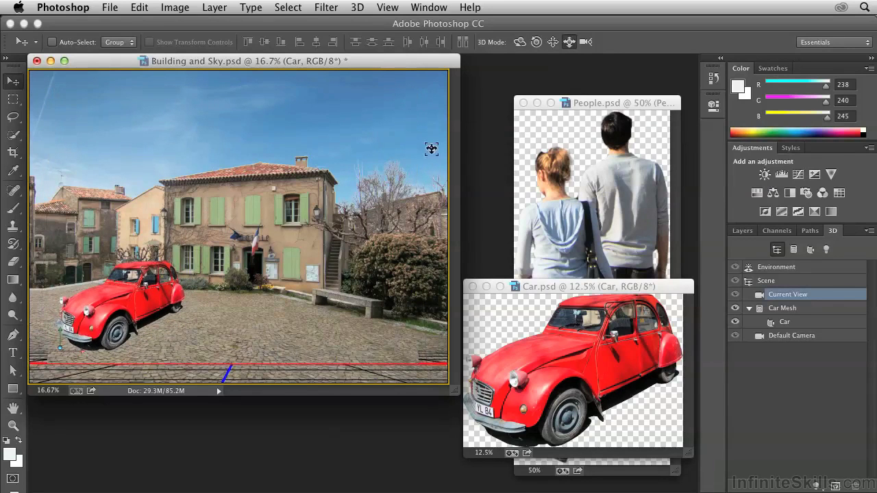
pyautogui.click(553, 42)
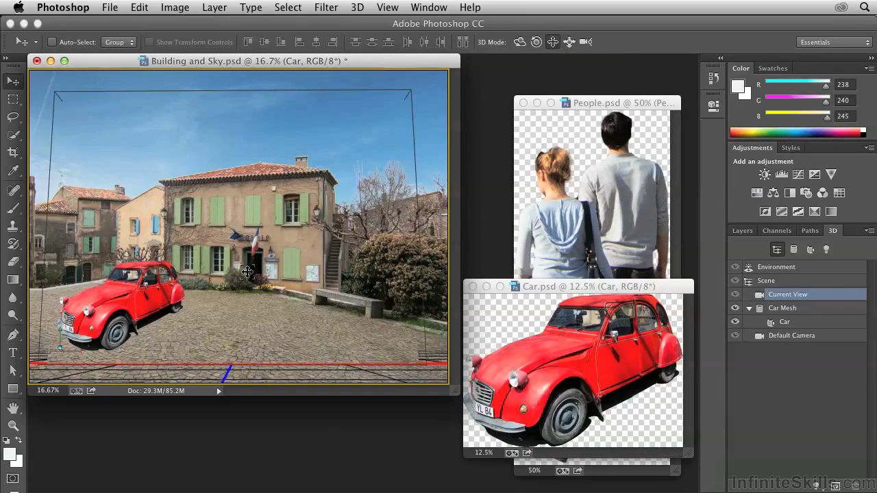
pyautogui.moveTo(244, 272); pyautogui.dragTo(235, 278)
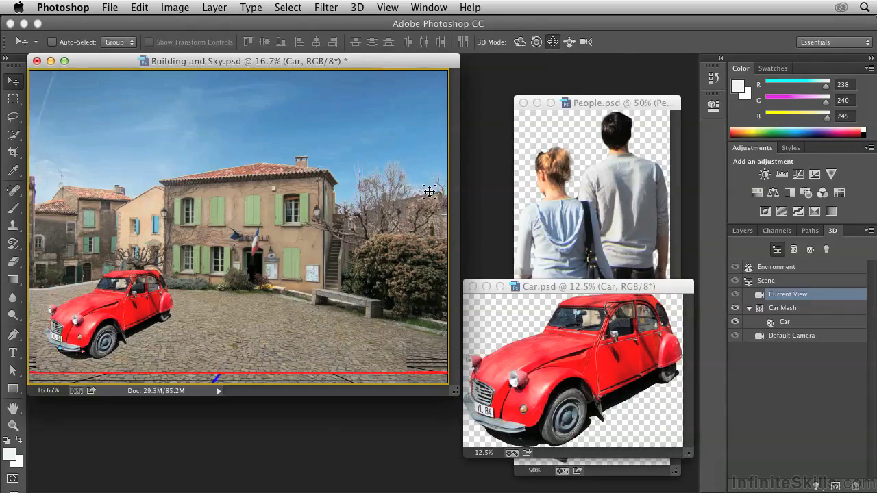
# Copy the People layer from People.psd into Building and Sky.psd, placing it in front of the building's doorway
pyautogui.click(609, 105)
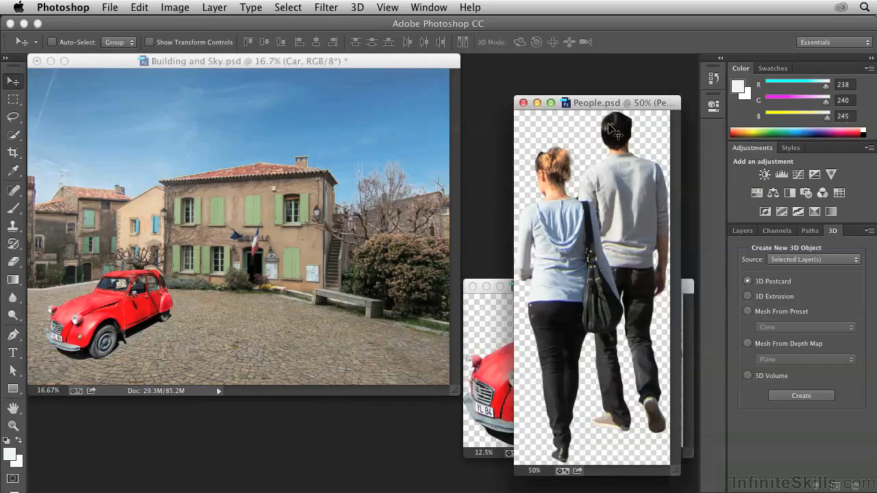
pyautogui.click(741, 232)
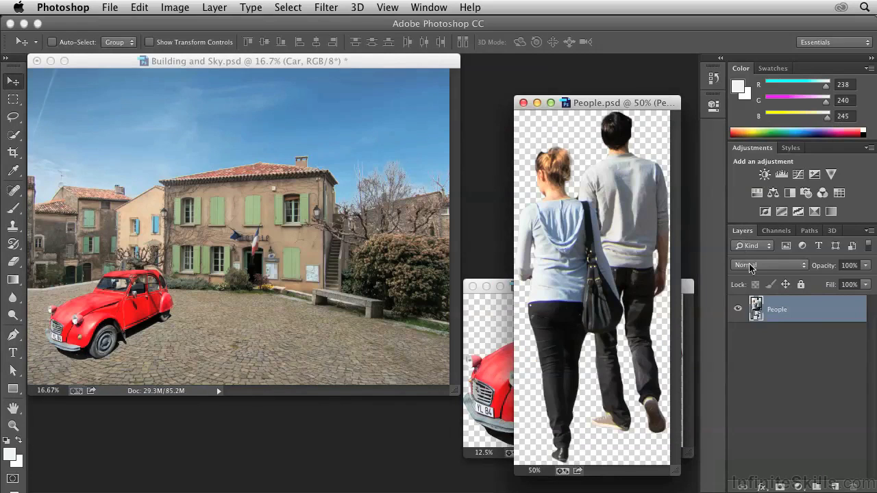
pyautogui.moveTo(757, 309); pyautogui.dragTo(248, 289)
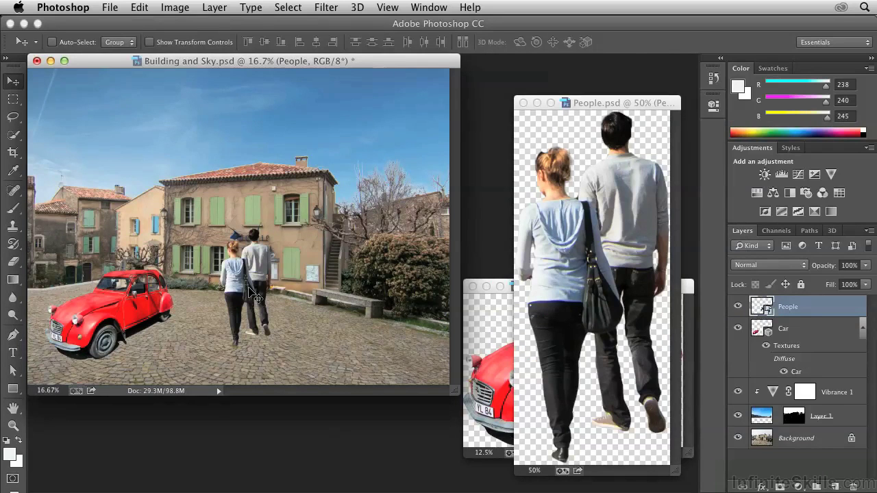
# Scale the People layer to 36.62% and place the couple at the far edge of the square, right of the car
pyautogui.press('super+t')
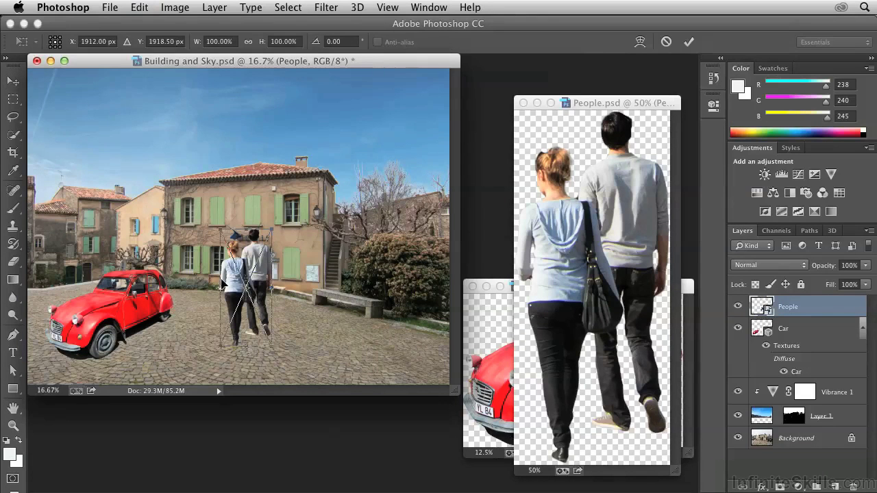
pyautogui.moveTo(272, 229); pyautogui.dragTo(247, 287)
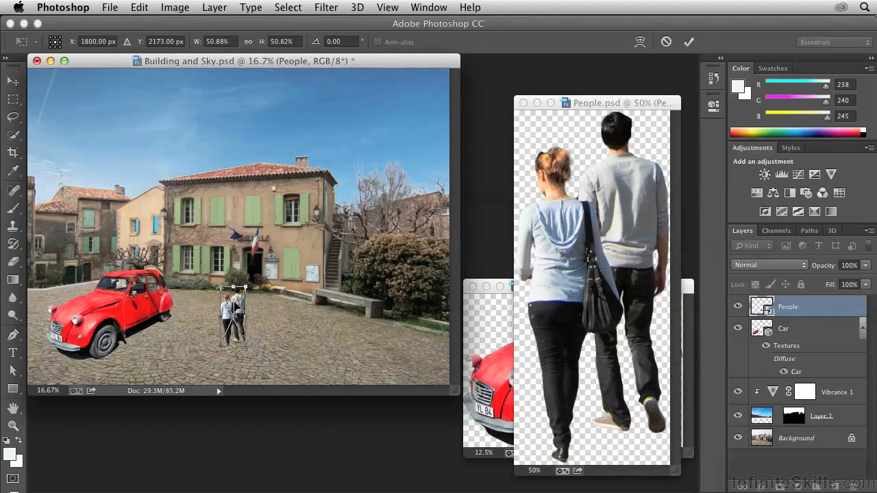
pyautogui.moveTo(237, 306); pyautogui.dragTo(218, 267)
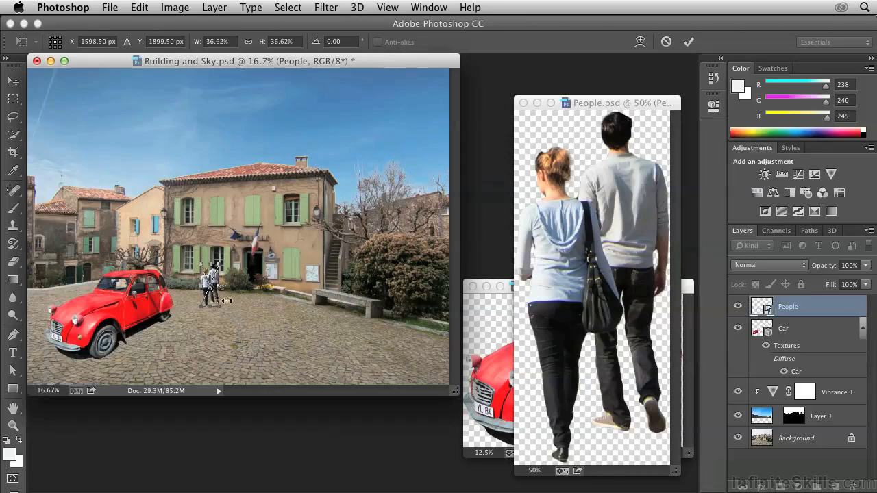
pyautogui.click(688, 42)
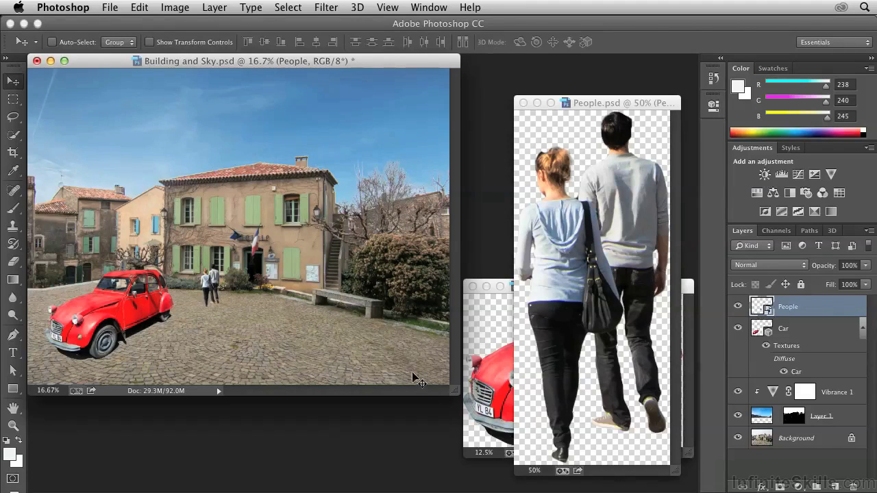
# Slide the 3D car on the Car layer far back toward the buildings and shift it down and left
pyautogui.click(761, 334)
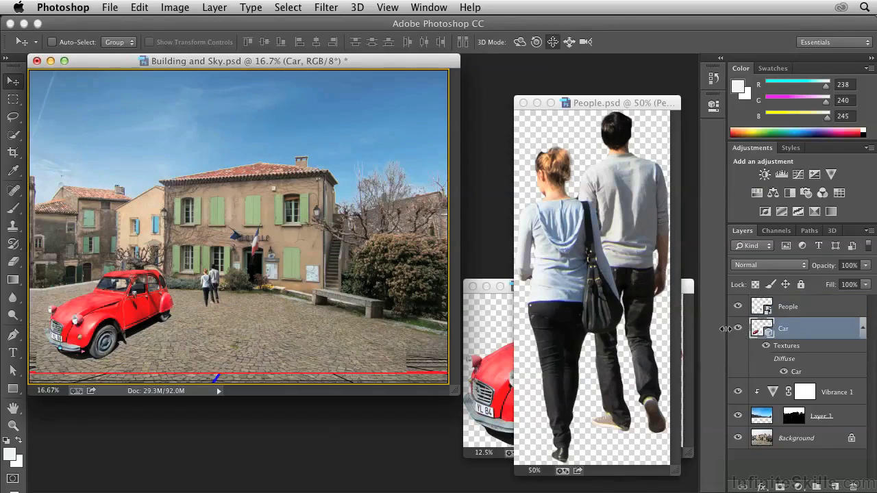
pyautogui.click(569, 43)
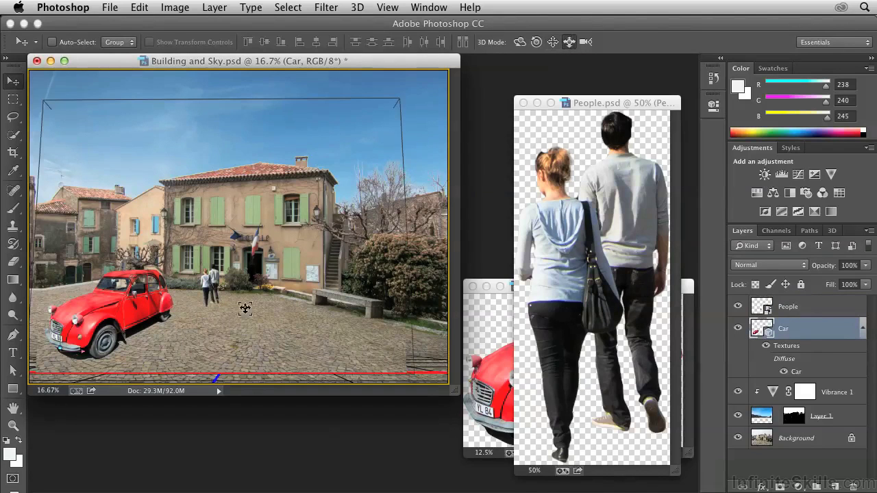
pyautogui.moveTo(235, 325); pyautogui.dragTo(233, 129)
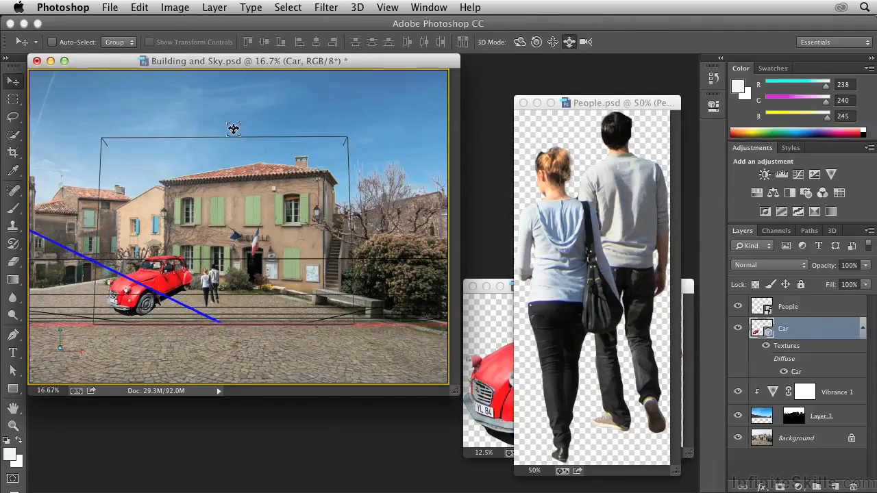
pyautogui.click(553, 42)
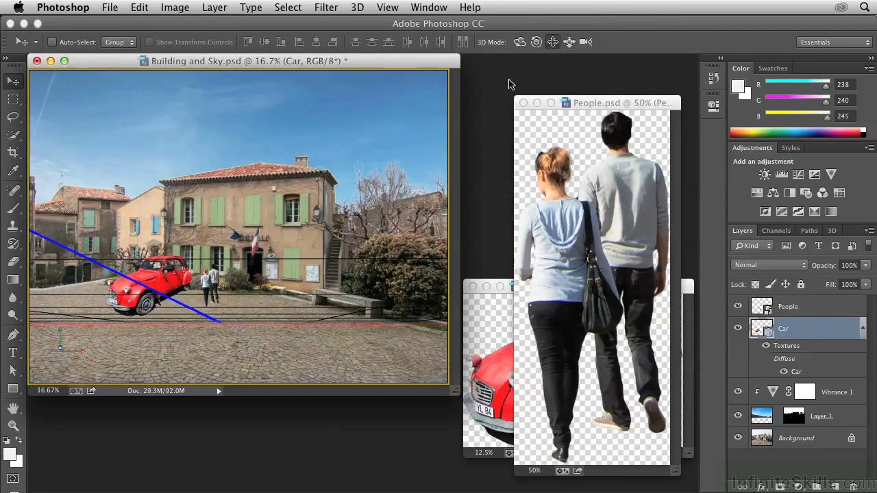
pyautogui.moveTo(270, 237); pyautogui.dragTo(245, 259)
# Slide the 3D car forward in the square and adjust its height so it sits on the cobblestones left of the couple
pyautogui.click(570, 41)
pyautogui.moveTo(288, 286); pyautogui.dragTo(305, 370)
pyautogui.click(553, 42)
pyautogui.moveTo(281, 310); pyautogui.dragTo(283, 296)
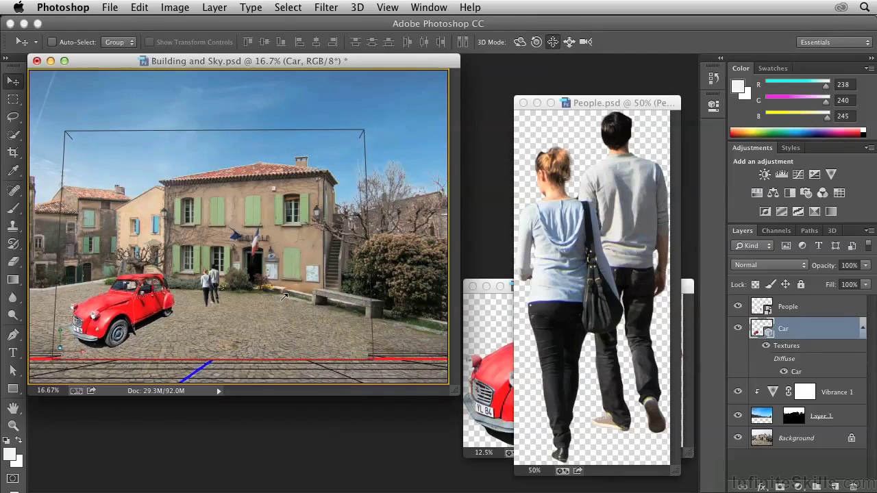
# Slide the 3D car slightly closer to the viewer on the cobblestones, and switch to the Rectangular Marquee tool to hide the 3D guides
pyautogui.click(569, 42)
pyautogui.moveTo(316, 250); pyautogui.dragTo(295, 283)
pyautogui.click(553, 41)
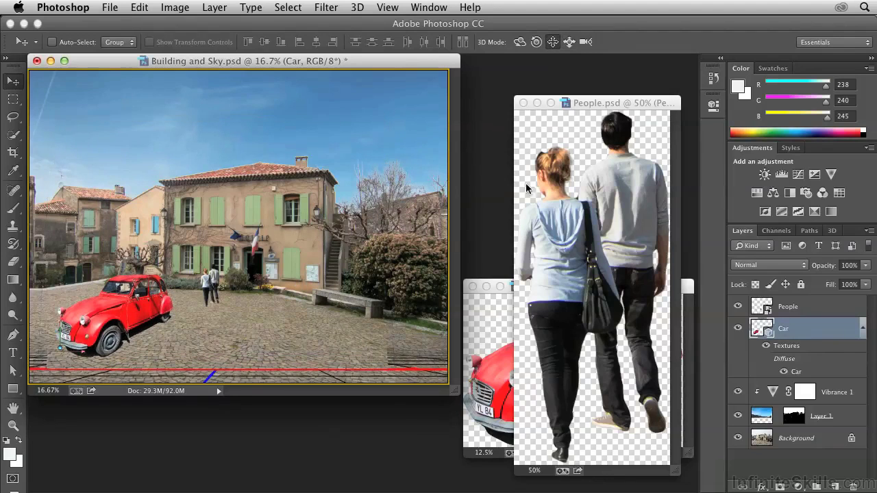
pyautogui.press('m')
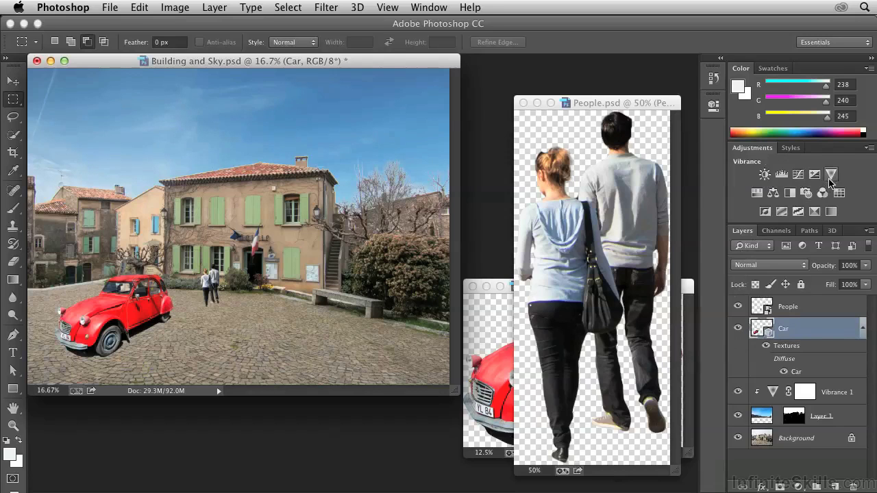
# Darken only the car with a Brightness/Contrast adjustment layer clipped to the Car layer, lowering the brightness slightly past -25
pyautogui.click(765, 175)
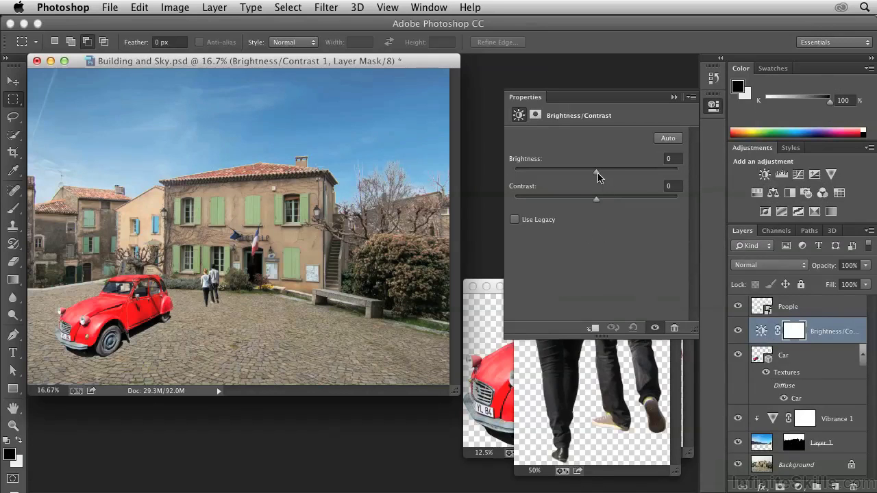
pyautogui.moveTo(596, 175)
pyautogui.mouseDown()
pyautogui.moveTo(563, 180)
pyautogui.moveTo(595, 177)
pyautogui.moveTo(584, 179)
pyautogui.mouseUp()
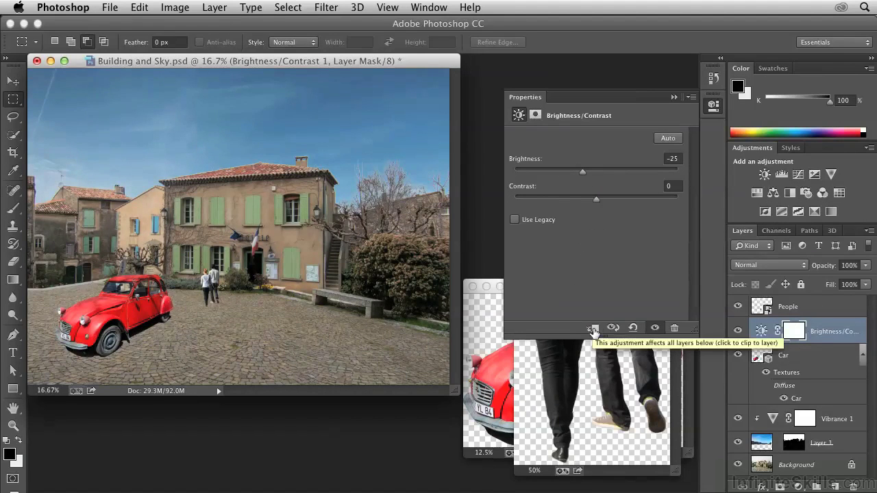
pyautogui.click(594, 331)
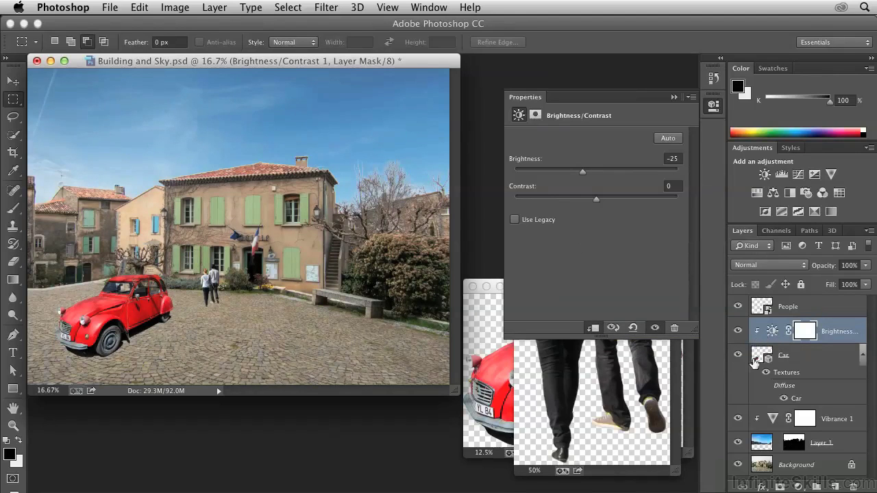
pyautogui.moveTo(583, 171)
pyautogui.mouseDown()
pyautogui.moveTo(593, 176)
pyautogui.moveTo(578, 176)
pyautogui.mouseUp()
pyautogui.click(713, 106)
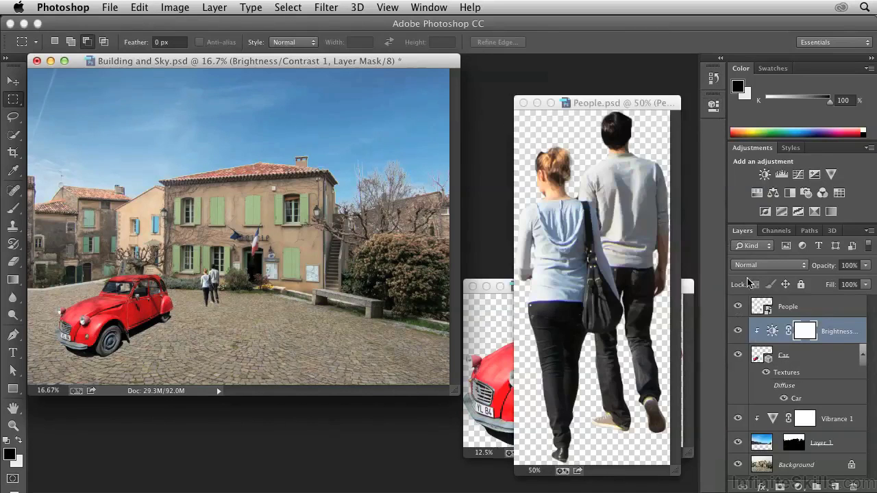
# Darken only the couple with a Brightness/Contrast adjustment layer clipped to the People layer, setting the brightness to -45
pyautogui.click(764, 310)
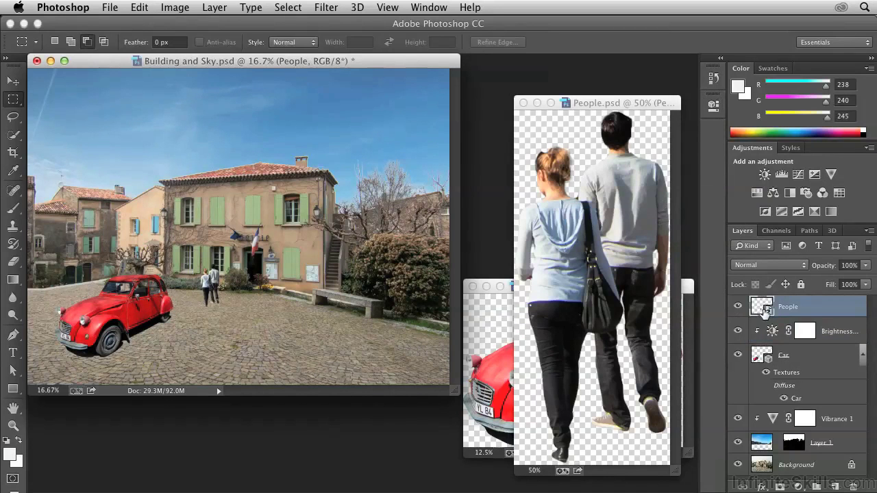
pyautogui.click(764, 175)
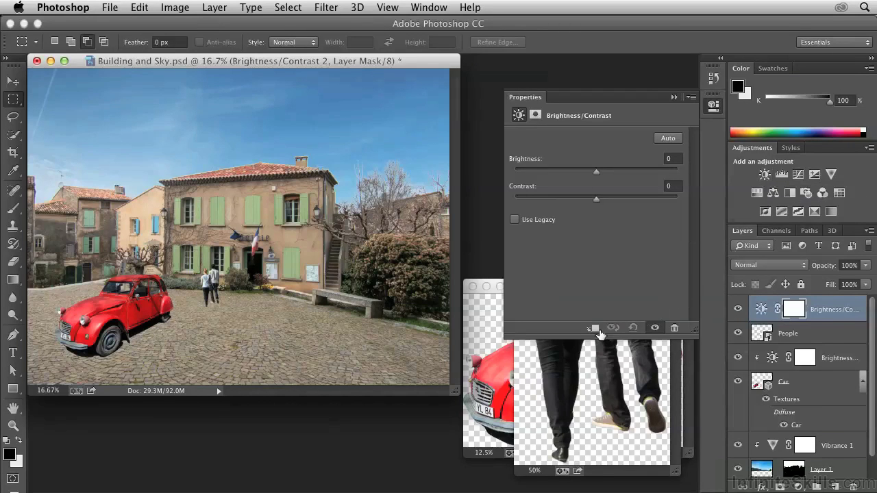
pyautogui.click(595, 329)
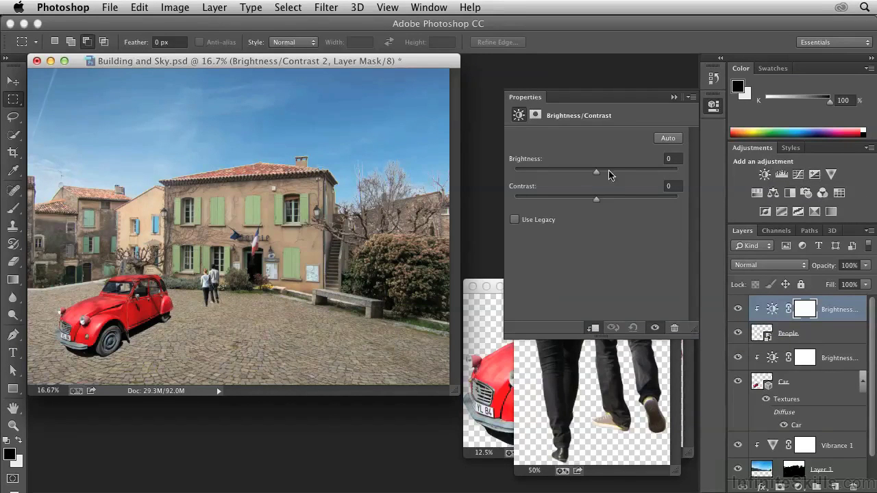
pyautogui.moveTo(598, 176); pyautogui.dragTo(574, 181)
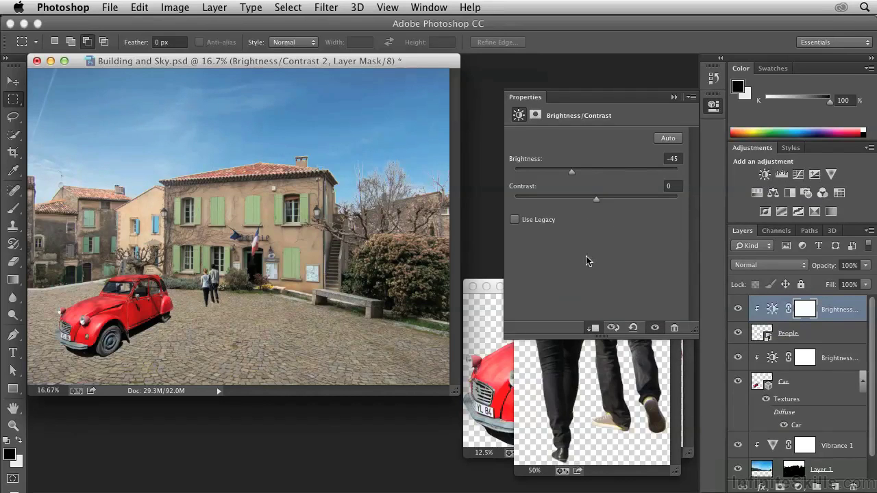
pyautogui.click(713, 107)
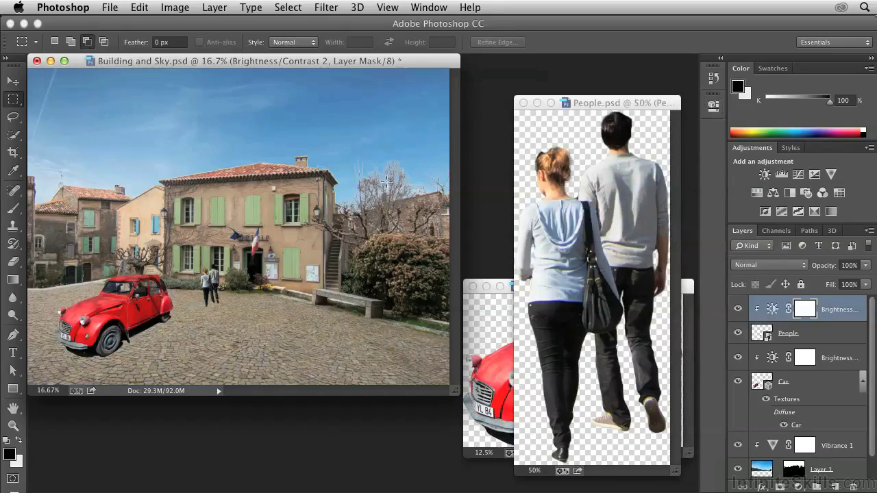